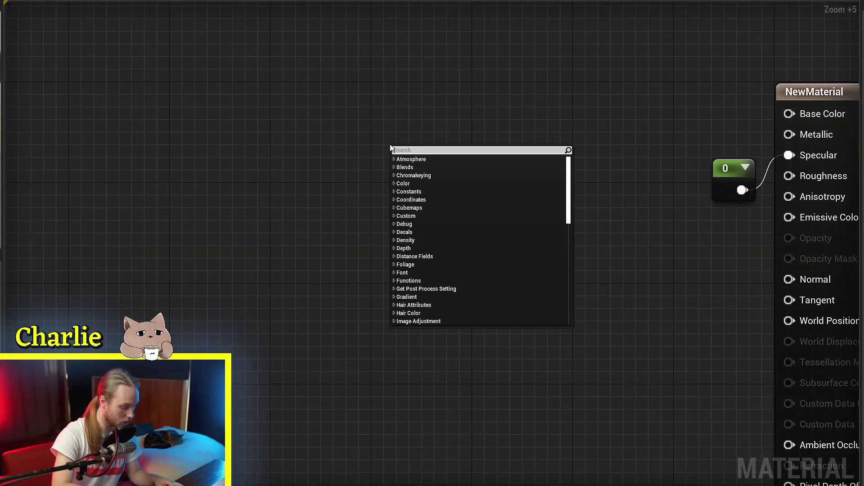
Add a PixelNormalWS node and connect it to the material's Base Color and Emissive Color inputs
text(pixel nor)
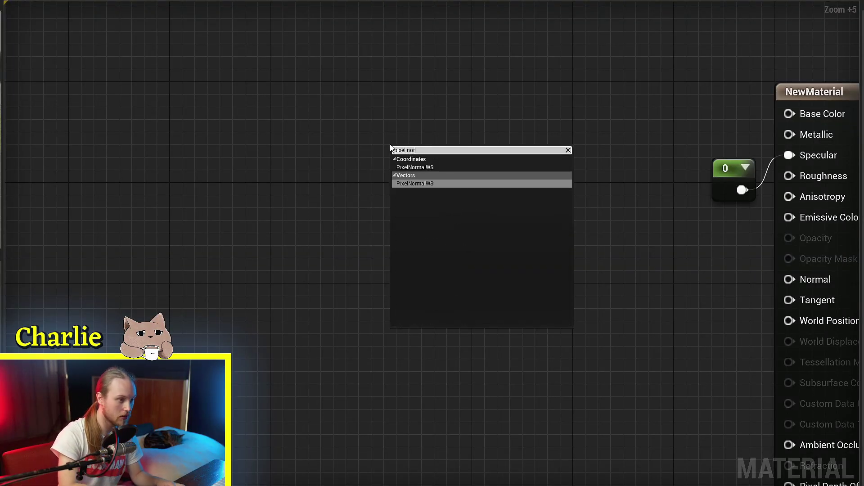
click(419, 167)
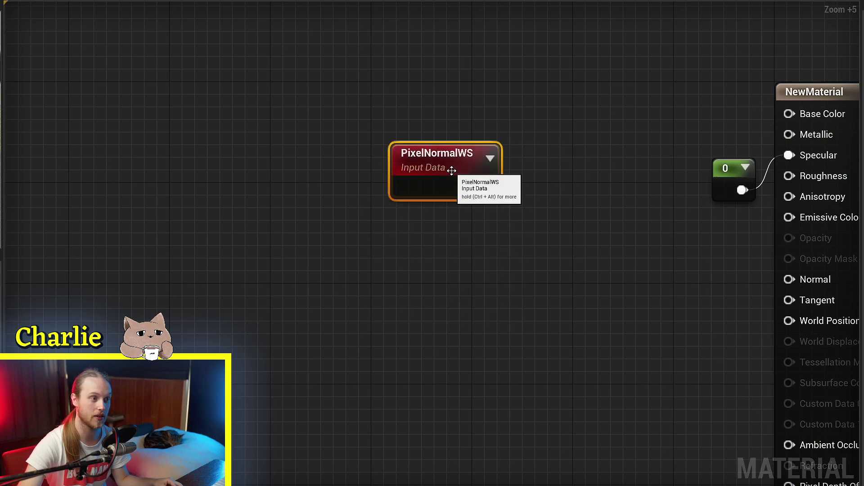
drag(451, 170, 445, 133)
right_drag(547, 113, 408, 162)
drag(325, 185, 363, 172)
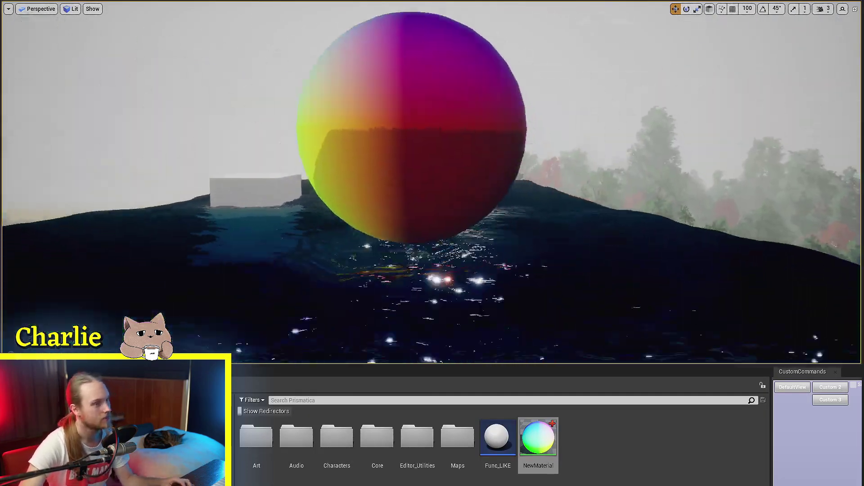
right_drag(432, 243, 630, 228)
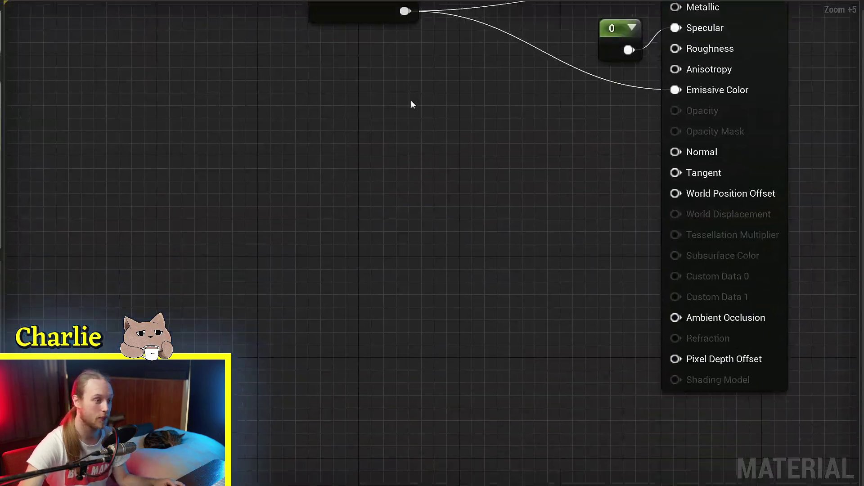
Add a Texture Sample with a rock normal map to the material's Normal input and inspect its surface detail on the sphere
right_click(378, 224)
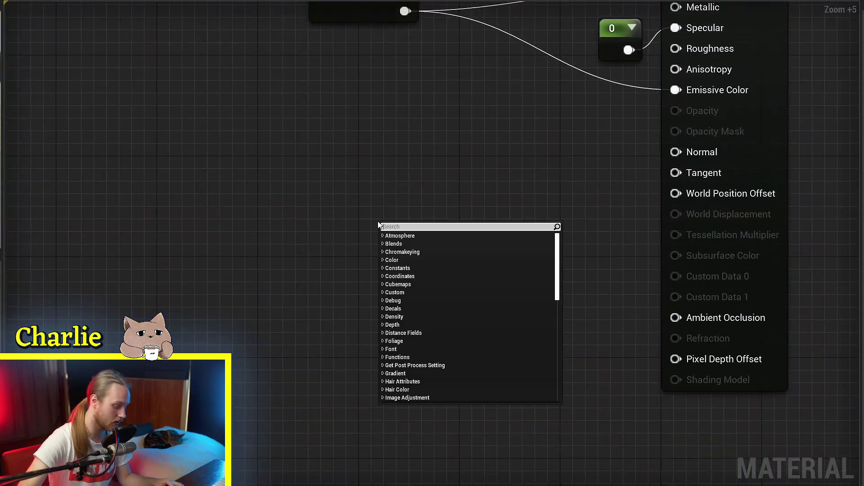
text(texture)
key(Return)
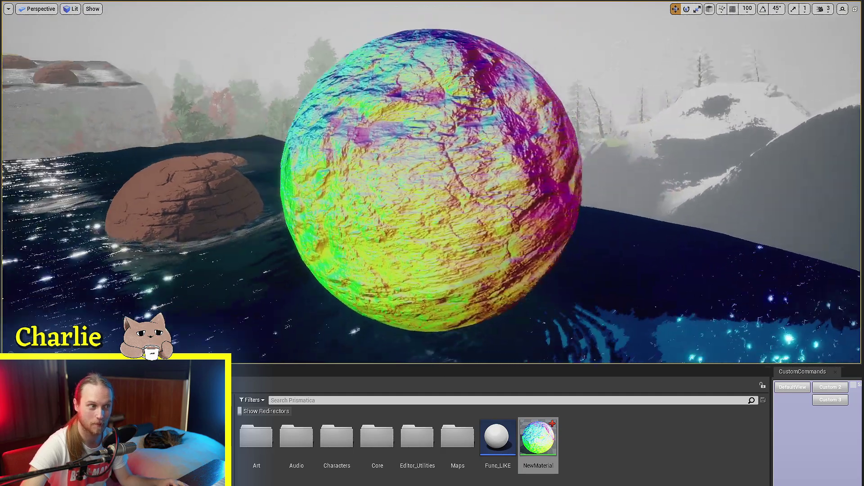
right_drag(463, 149, 372, 138)
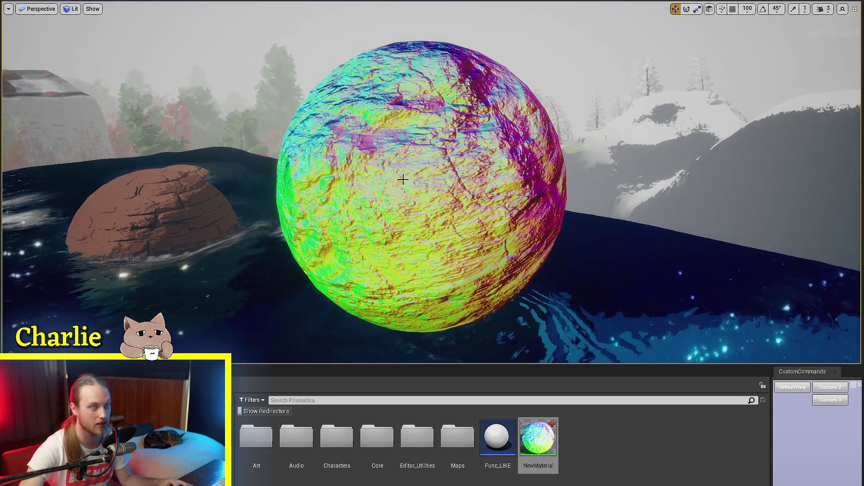
scroll(403, 180, up, 5)
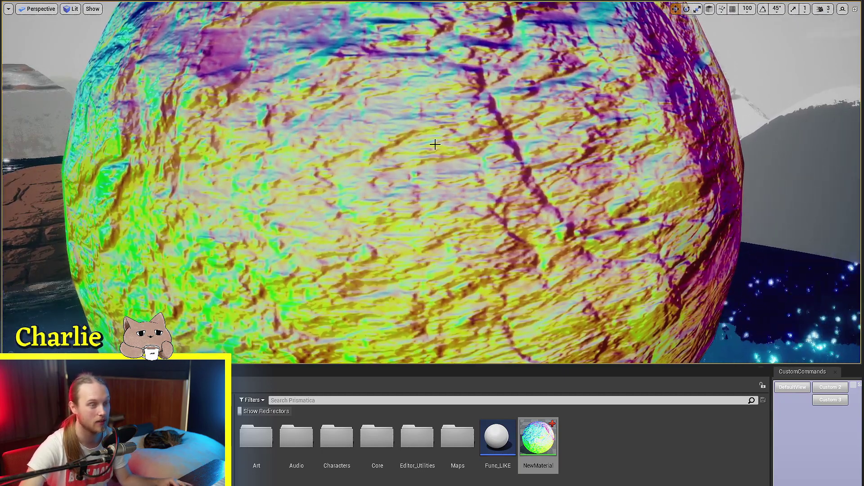
scroll(433, 145, down, 6)
mouse_move(432, 144)
right_down()
mouse_move(477, 145)
mouse_move(436, 136)
right_up()
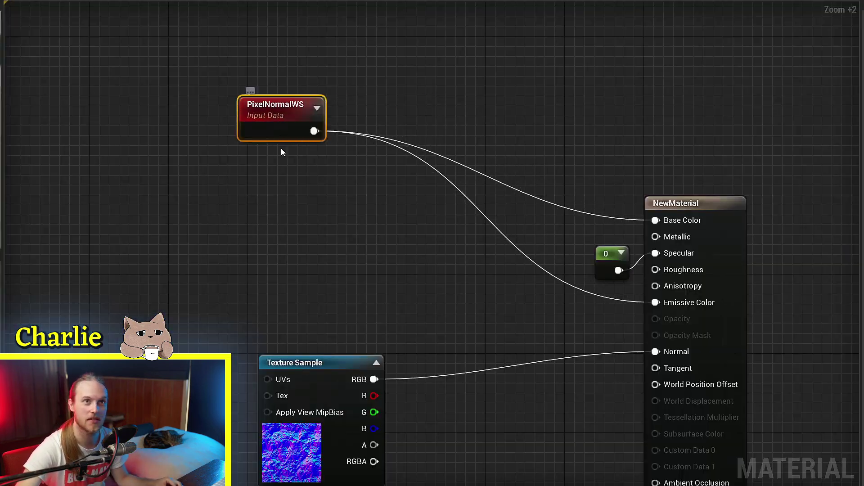
Route PixelNormalWS through a B-channel component mask into Base Color and Emissive Color, and check the mask around the sphere
right_drag(282, 148, 350, 147)
click(381, 171)
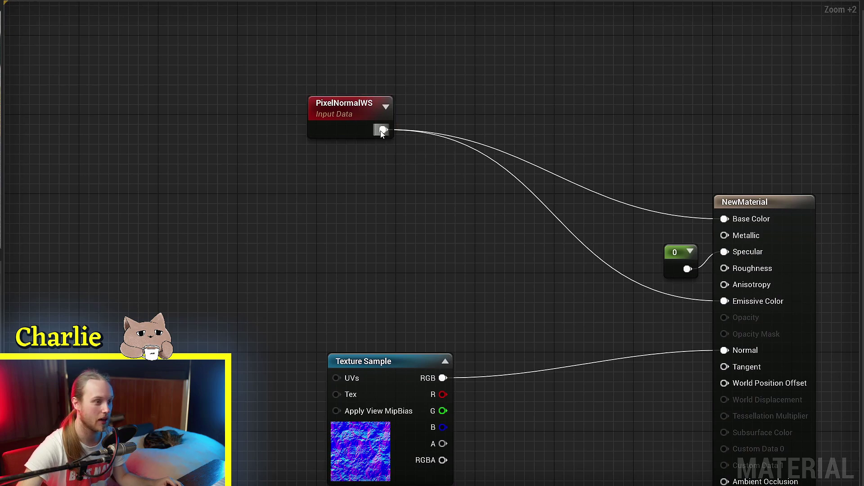
drag(383, 129, 570, 111)
text(mask)
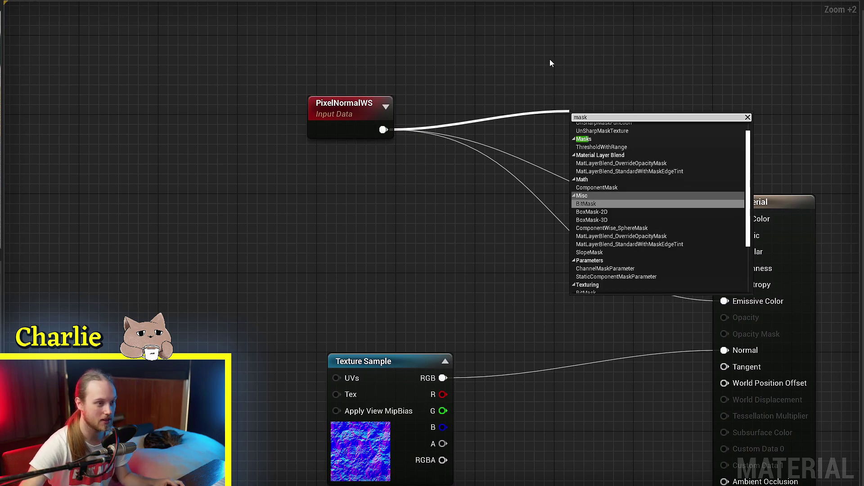
scroll(641, 266, down, 5)
click(622, 289)
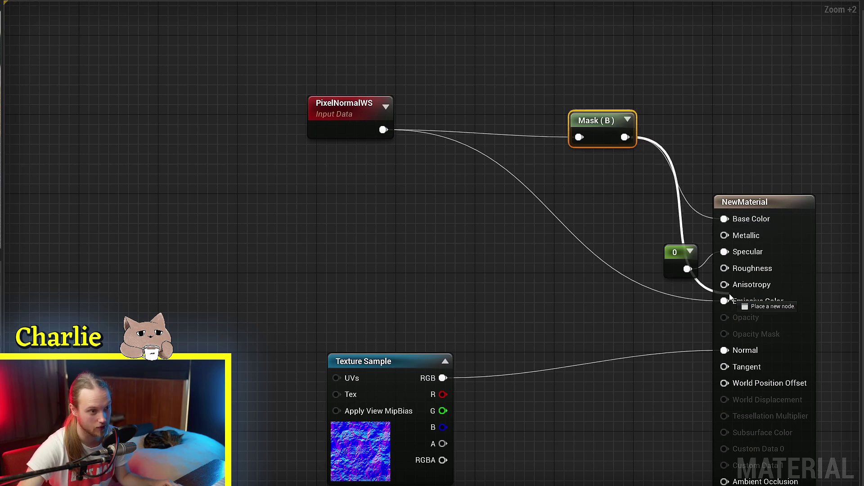
drag(731, 298, 725, 301)
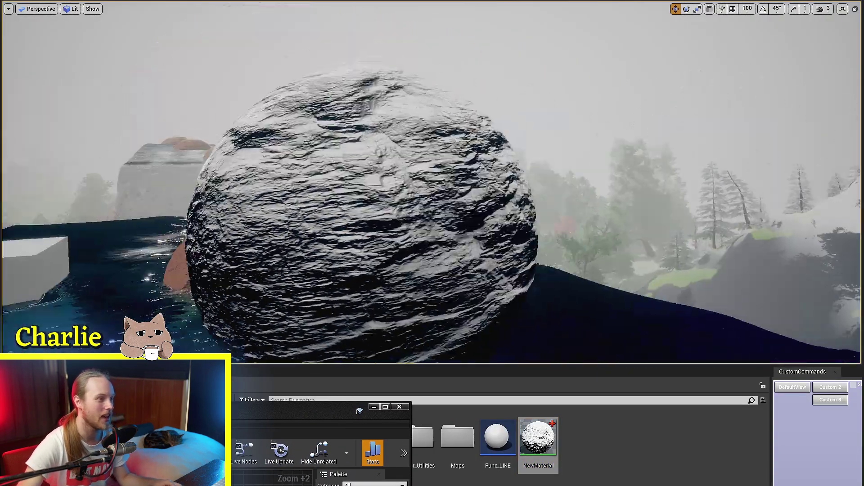
right_drag(439, 239, 438, 239)
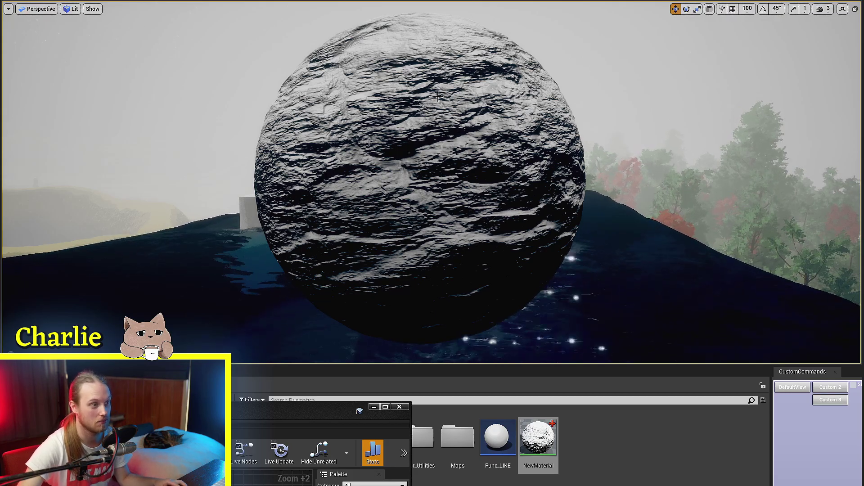
right_drag(433, 200, 436, 184)
right_drag(440, 101, 361, 144)
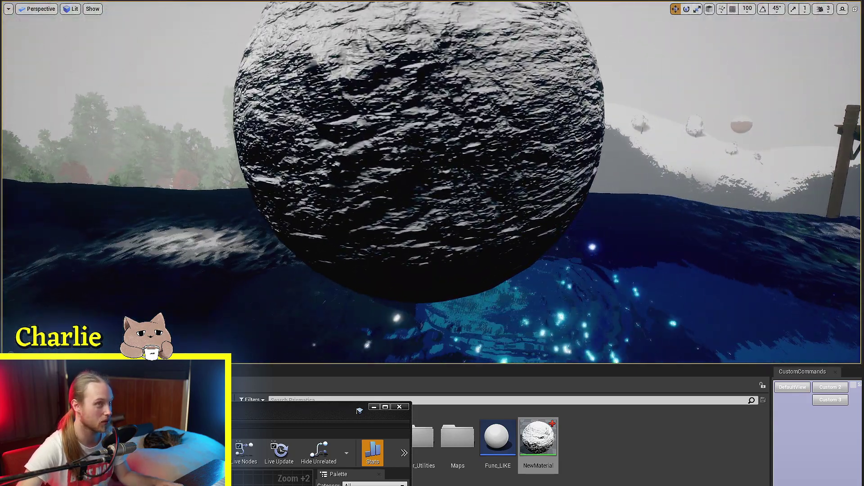
mouse_move(432, 182)
right_down()
mouse_move(418, 164)
mouse_move(416, 175)
mouse_move(428, 175)
right_up()
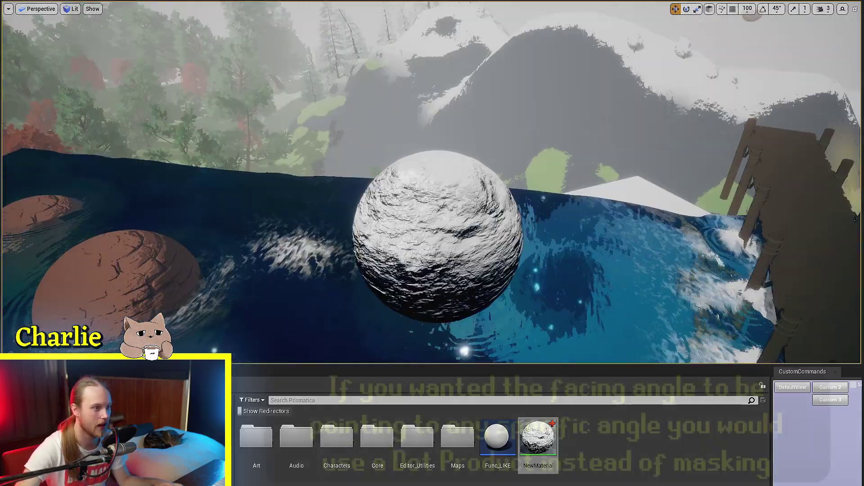
right_drag(432, 182, 421, 162)
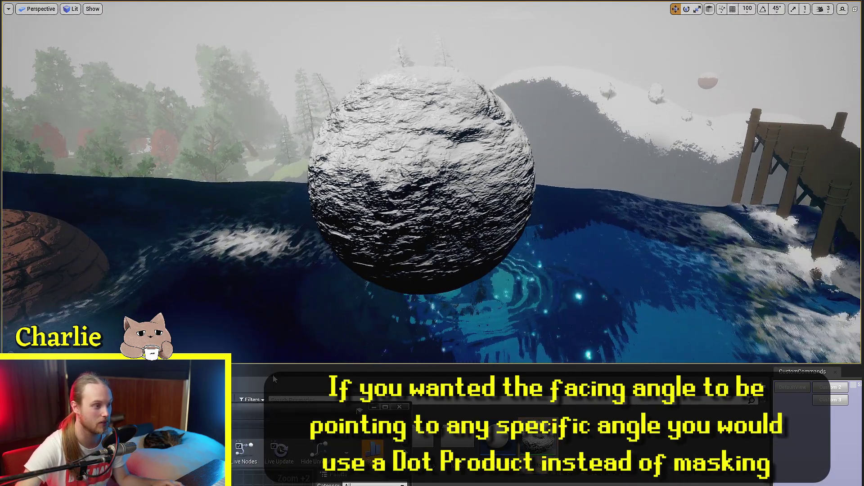
Place a VertexNormalWS node with its own B-channel mask below PixelNormalWS and feed that mask into a new Add node
key(alt+Tab)
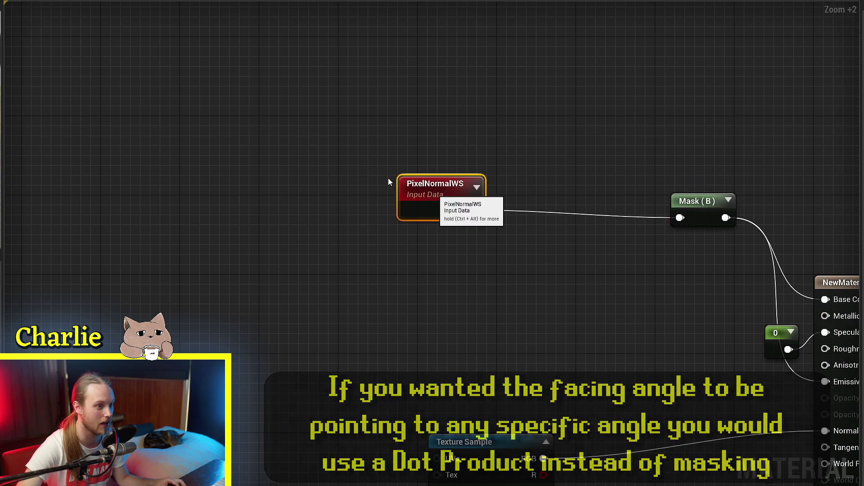
drag(436, 192, 230, 163)
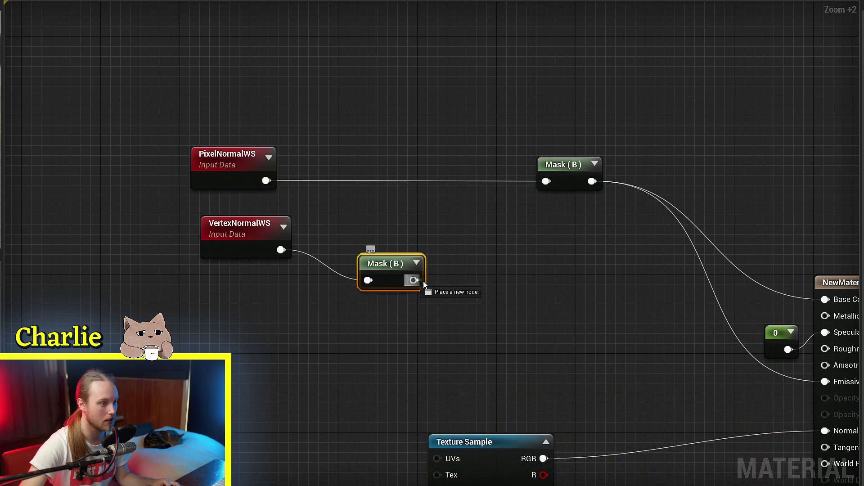
drag(423, 281, 504, 287)
text(add)
key(Return)
right_drag(492, 272, 370, 268)
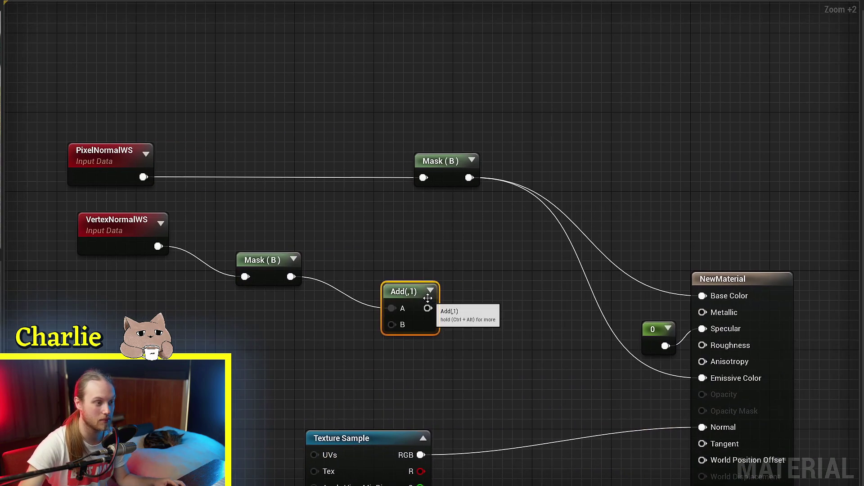
Combine both masks in the Add node and pass the sum through a Subtract node of 1 into Base Color and Emissive Color
drag(415, 290, 449, 279)
click(490, 230)
drag(469, 179, 423, 296)
drag(459, 296, 477, 307)
text(sub)
key(Return)
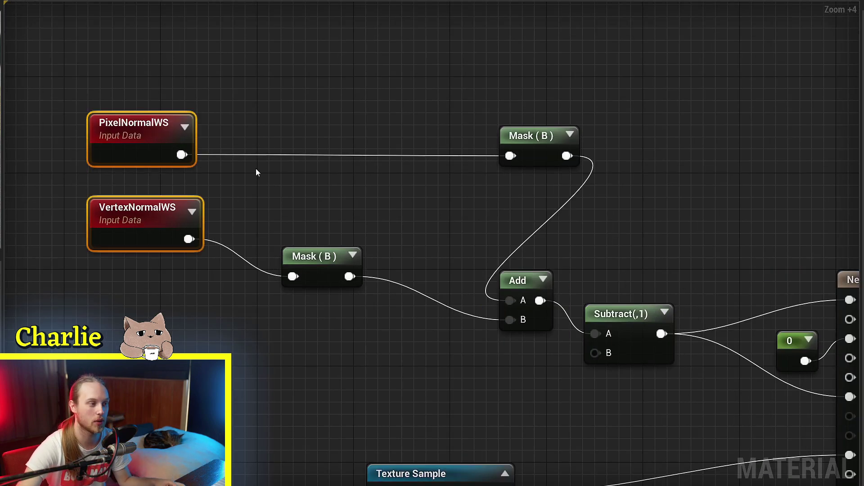
Align the PixelNormalWS mask above the VertexNormalWS mask and inspect the combined mask on the sphere
drag(526, 141, 322, 141)
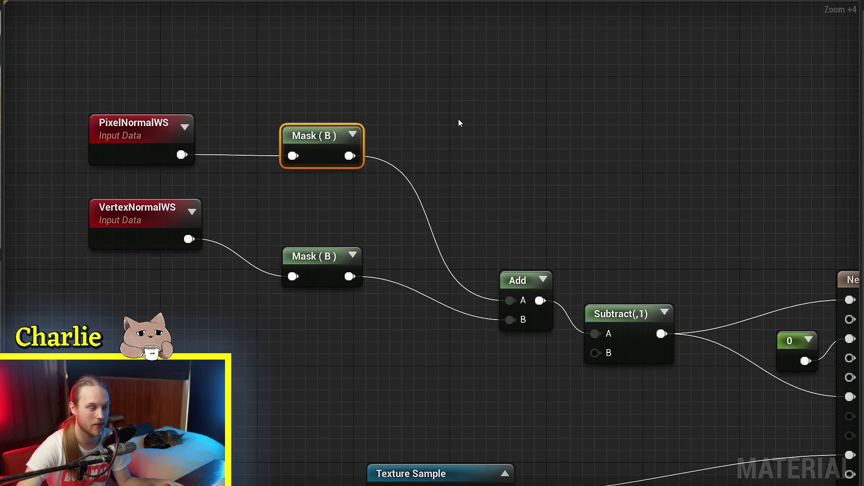
click(418, 123)
right_drag(656, 340, 543, 313)
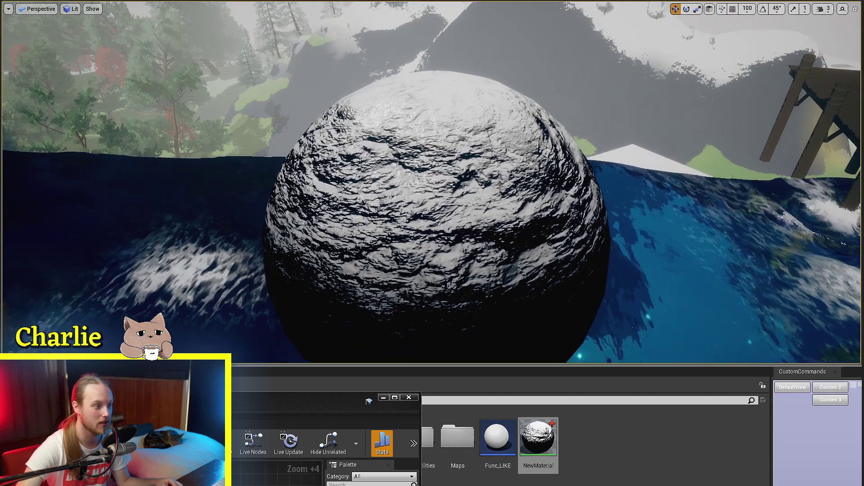
right_drag(543, 173, 540, 128)
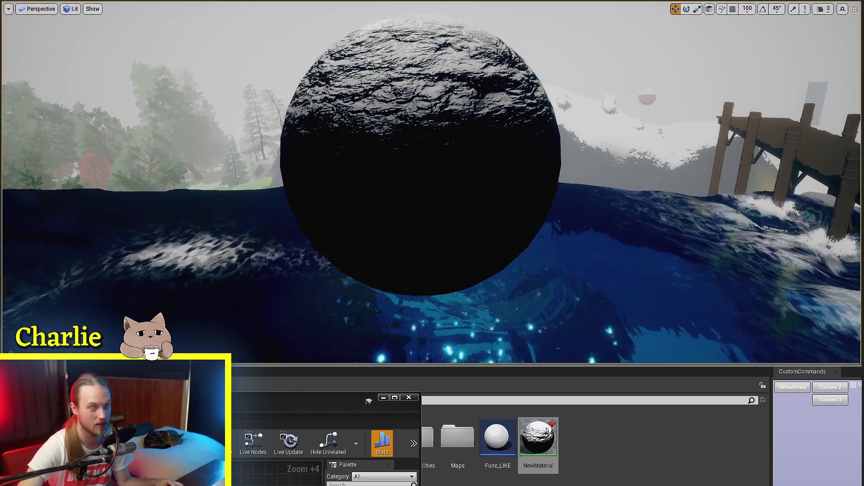
drag(305, 397, 578, 264)
right_drag(457, 195, 315, 184)
click(658, 266)
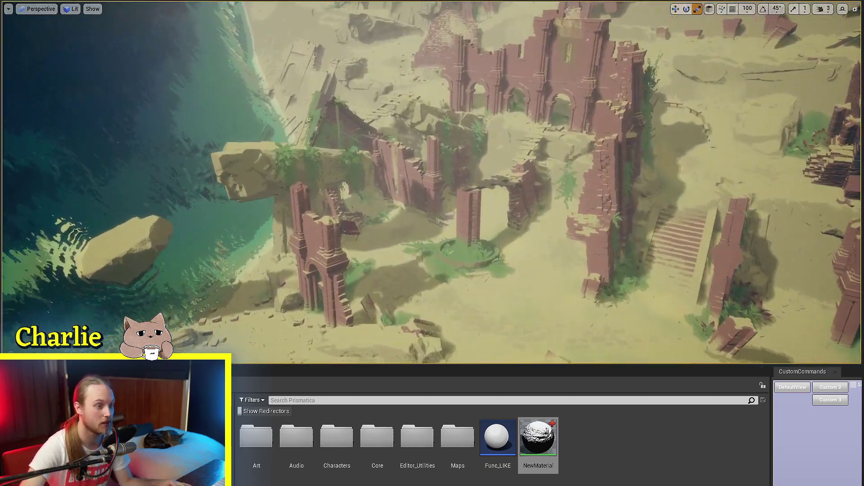
Examine how sand covers the upward-facing surfaces of the ruined walls, pillars and fallen stonework in the desert scene
right_drag(418, 181, 383, 193)
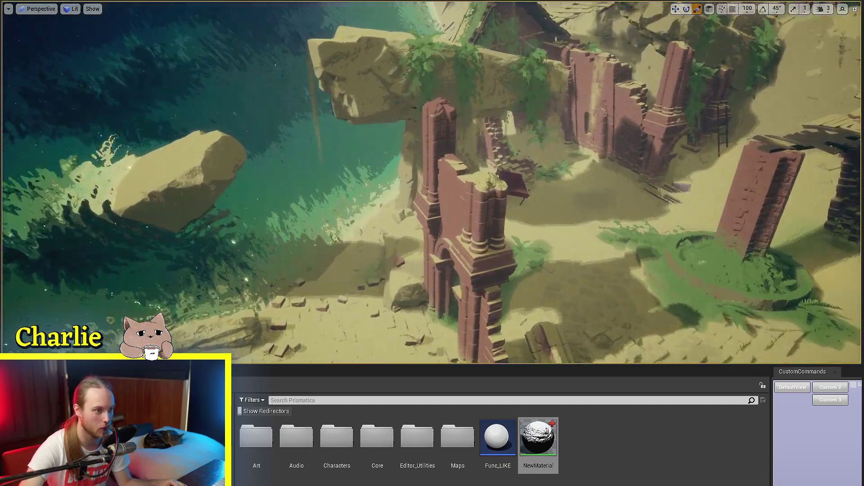
key(w)
right_drag(493, 230, 356, 293)
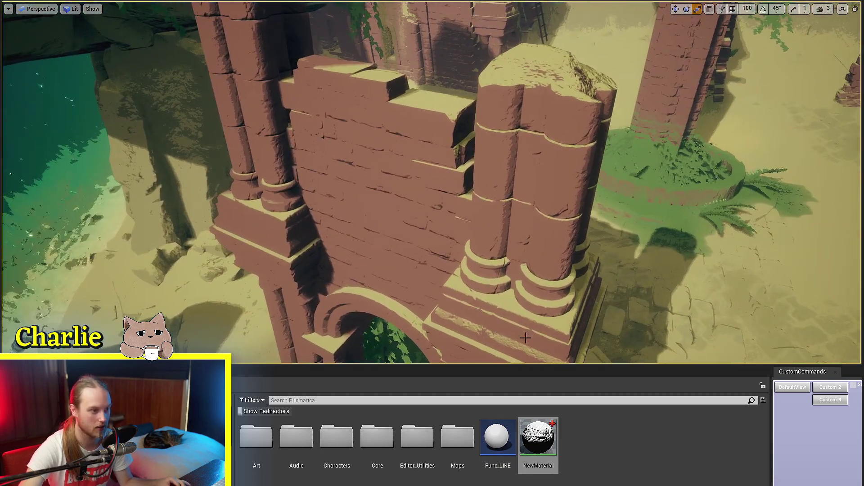
key(s)
click(481, 270)
key(d)
right_drag(490, 262, 515, 226)
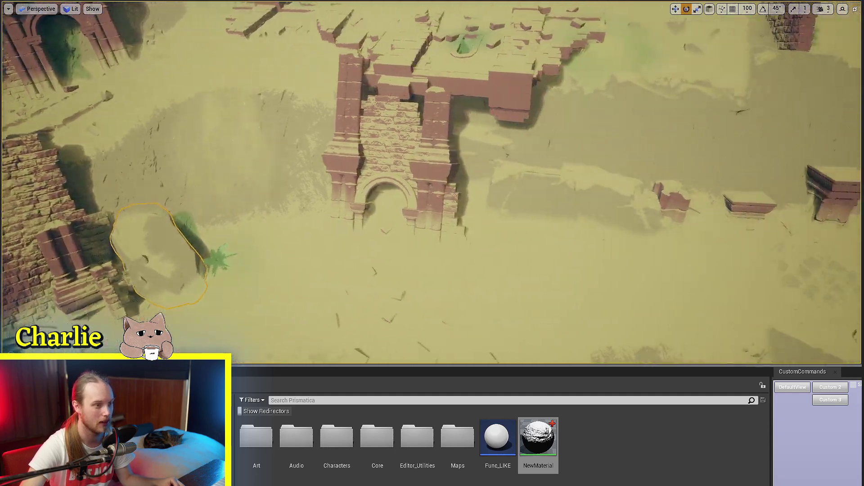
right_drag(432, 182, 432, 135)
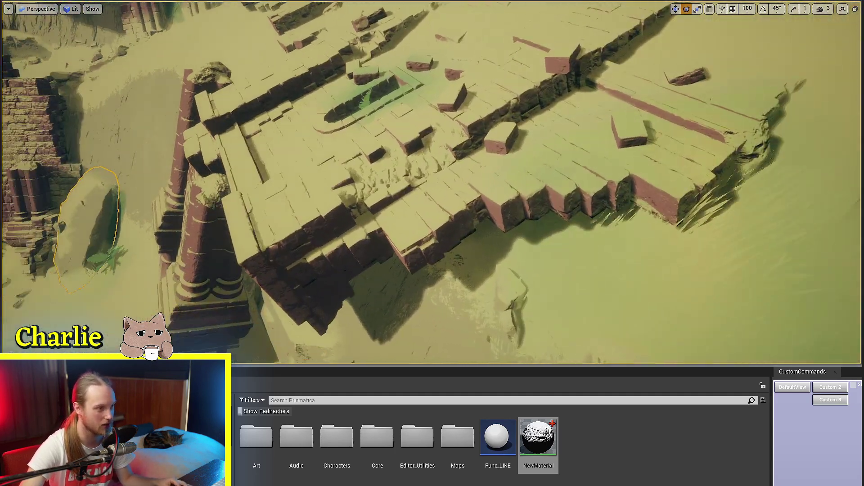